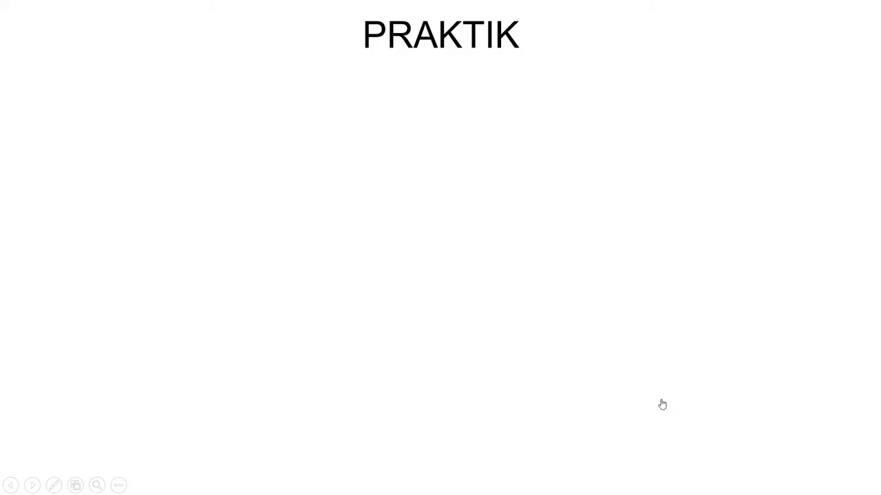
Review the umur column from the first case through the last filled row and return to the first case
mouse_move(387, 187)
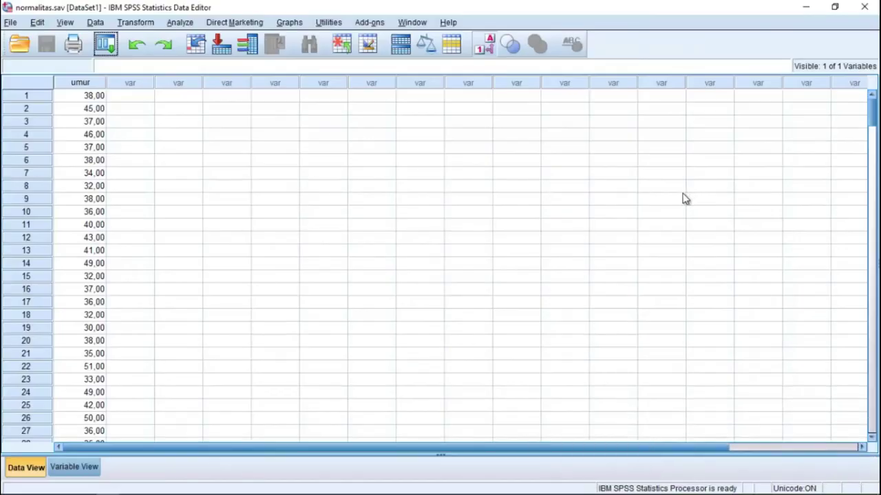
scroll(73, 168, down, 2)
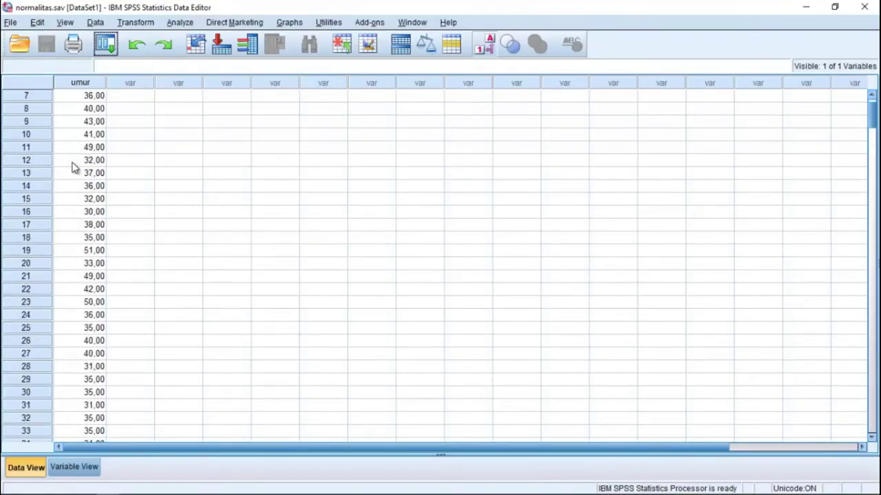
scroll(73, 168, down, 18)
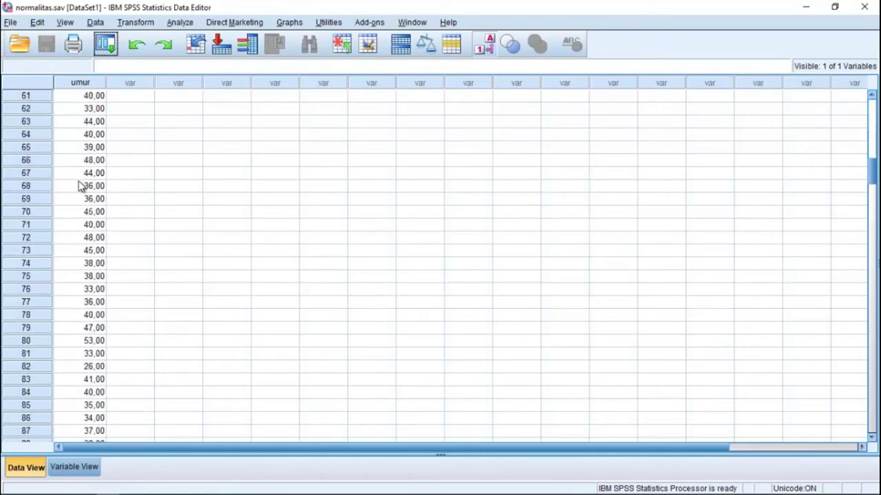
scroll(80, 186, down, 16)
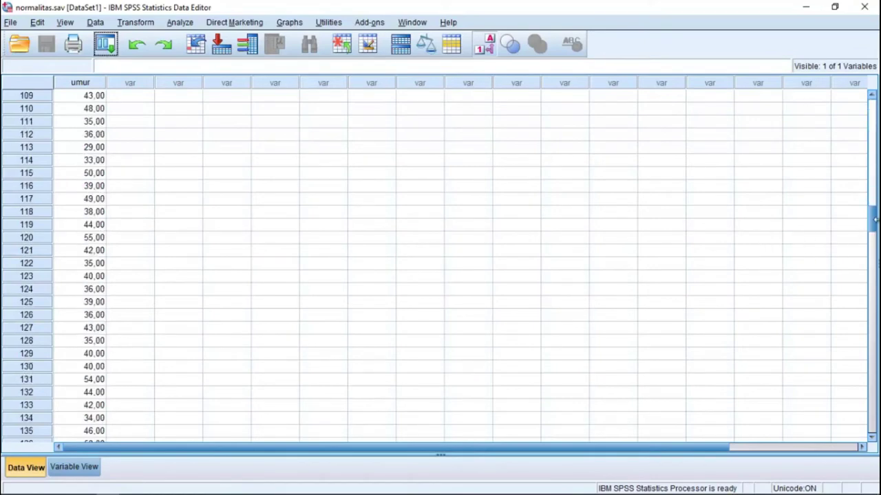
scroll(875, 220, down, 11)
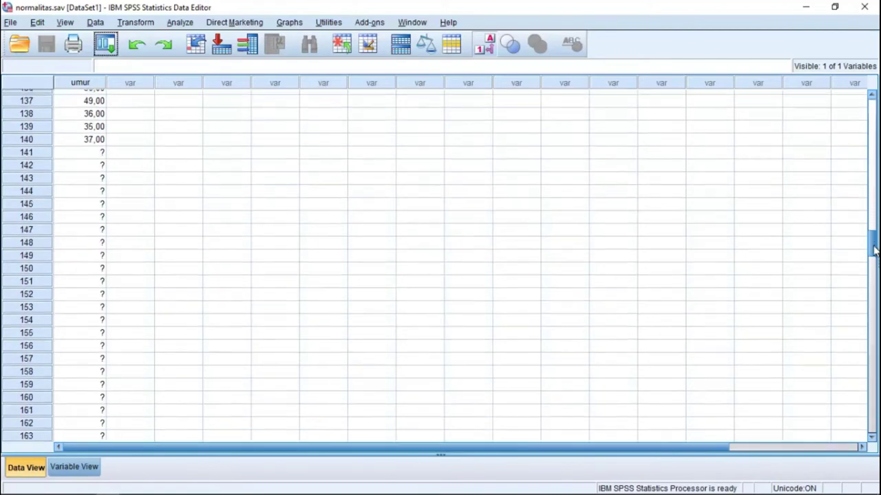
scroll(872, 318, down, 20)
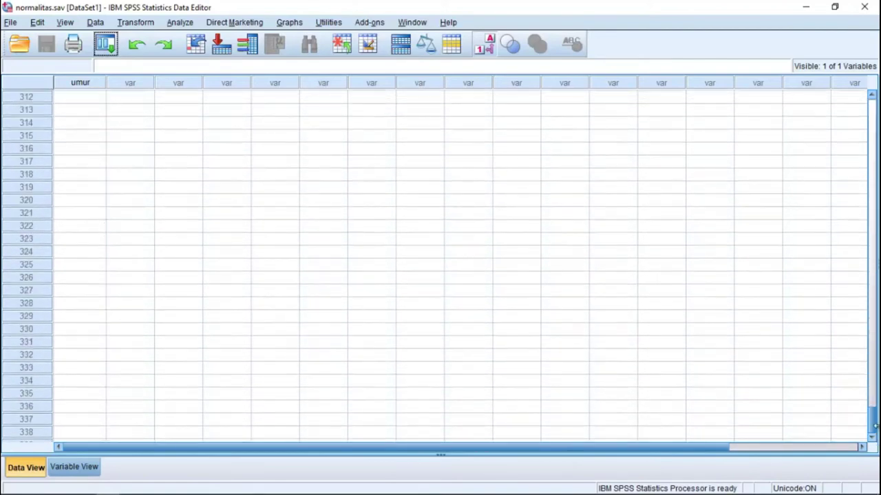
scroll(875, 413, up, 11)
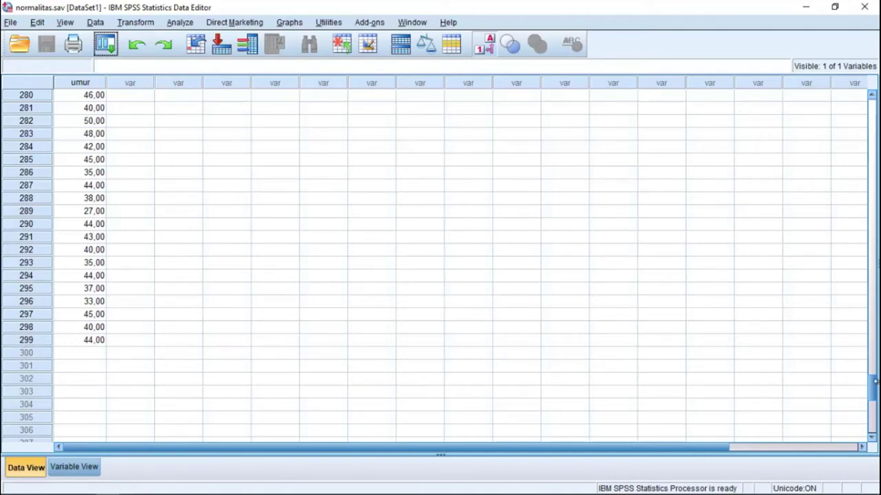
drag(875, 390, 875, 103)
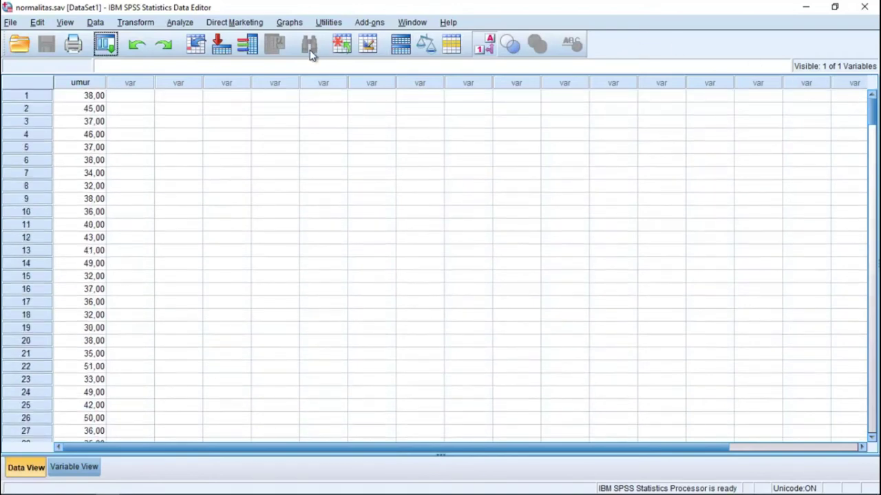
Start an Explore analysis from the descriptive statistics with umur responden as the dependent variable
click(180, 23)
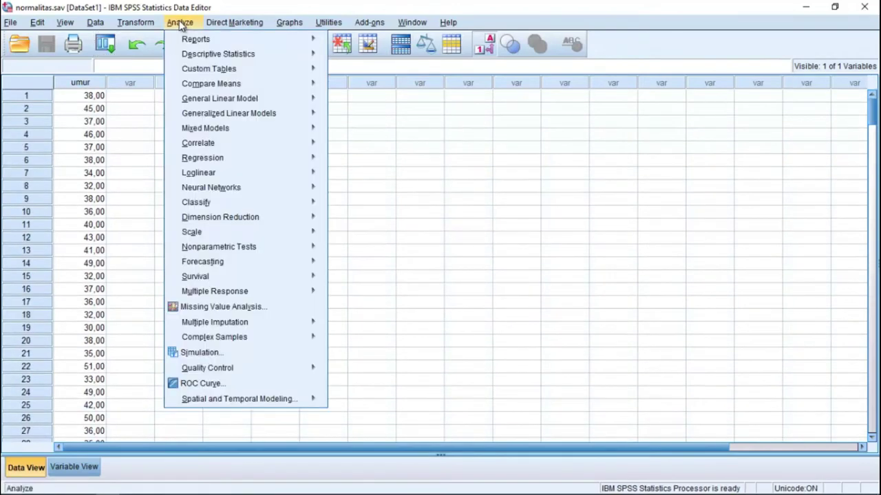
mouse_move(190, 41)
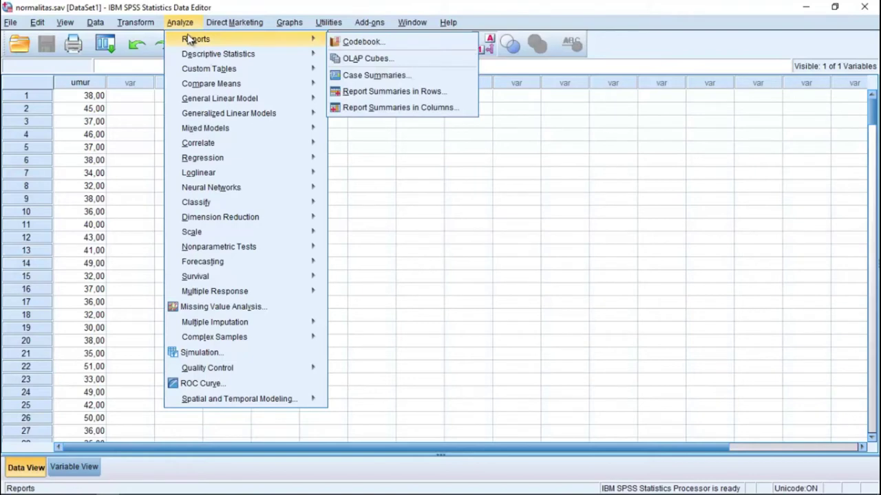
mouse_move(234, 60)
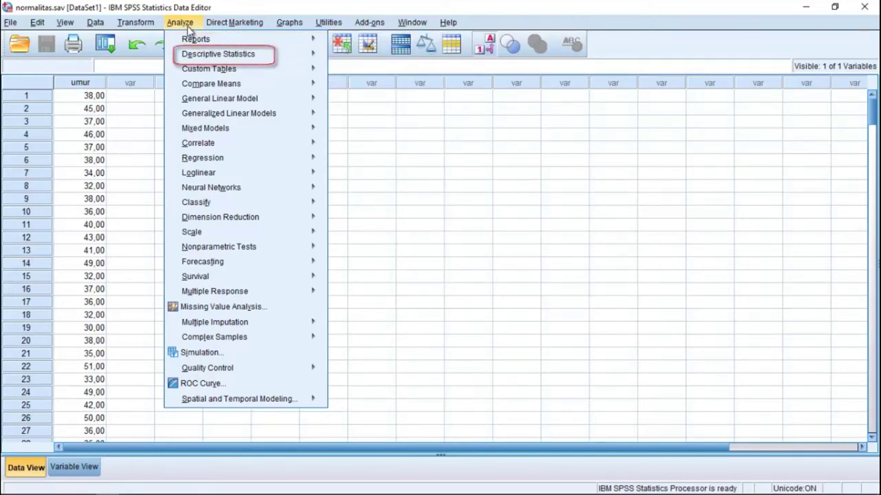
click(268, 59)
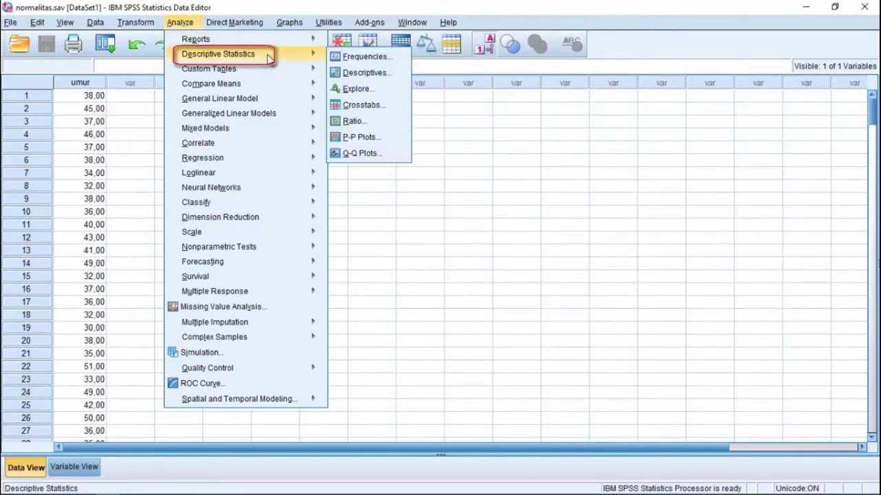
click(377, 88)
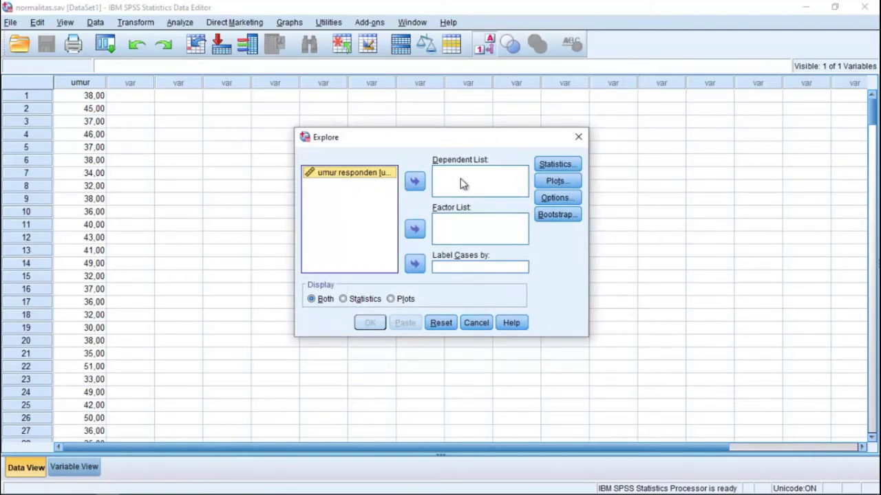
click(413, 183)
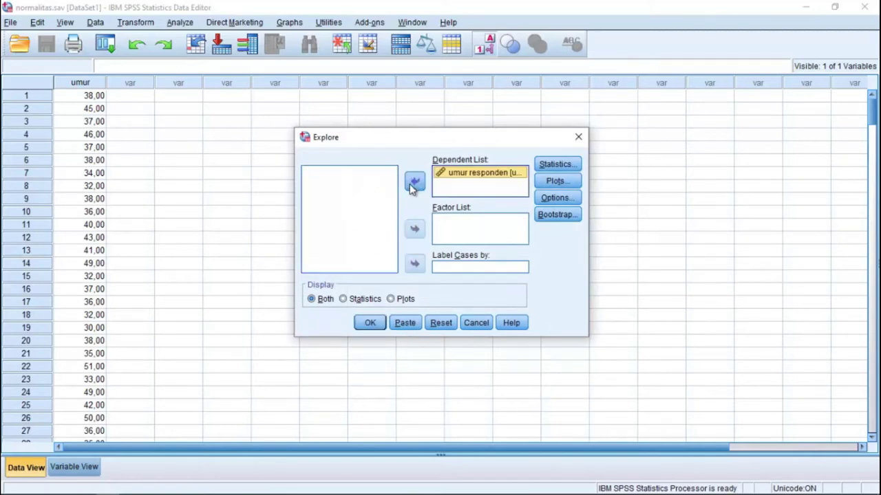
Run Explore with a histogram and normality plots with tests, leaving out the stem-and-leaf plot
click(556, 182)
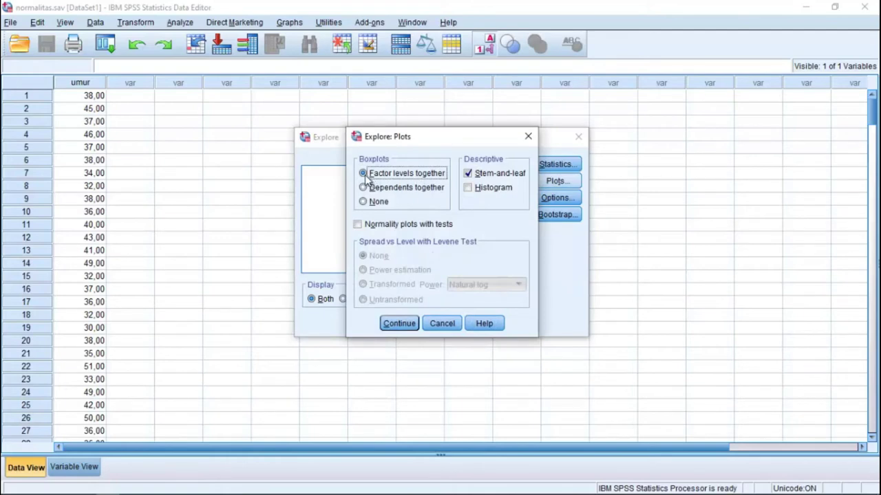
click(467, 174)
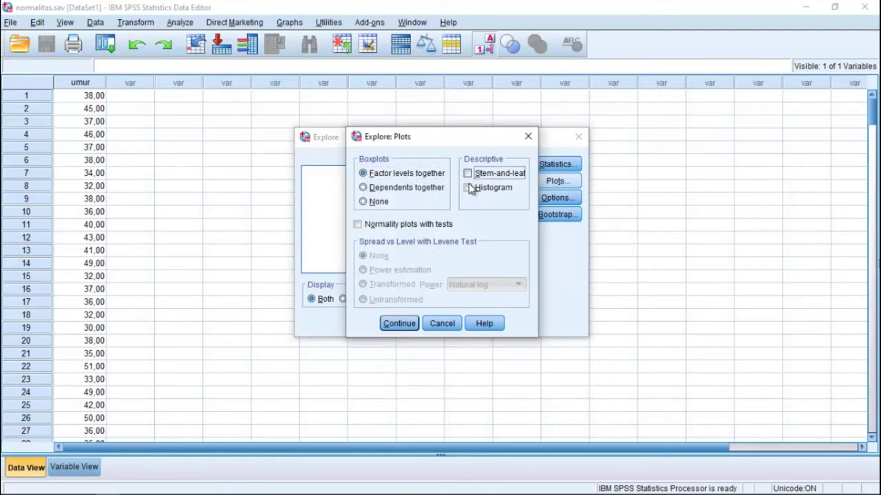
click(468, 189)
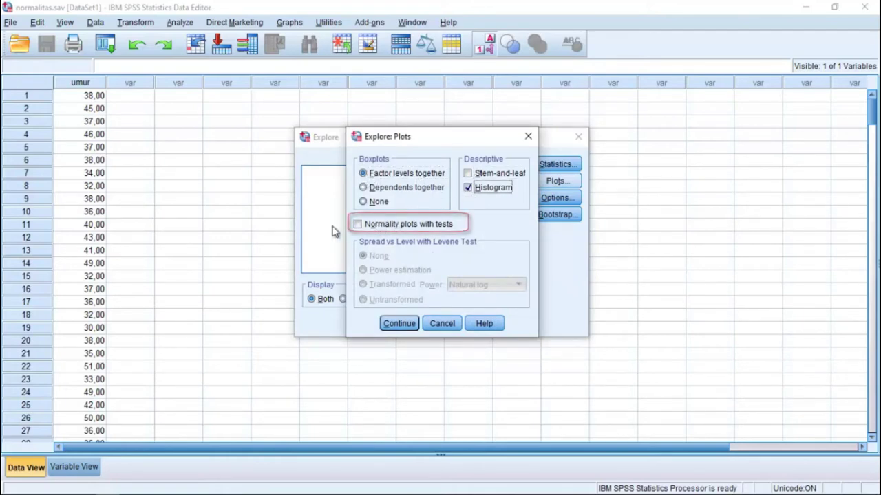
click(358, 225)
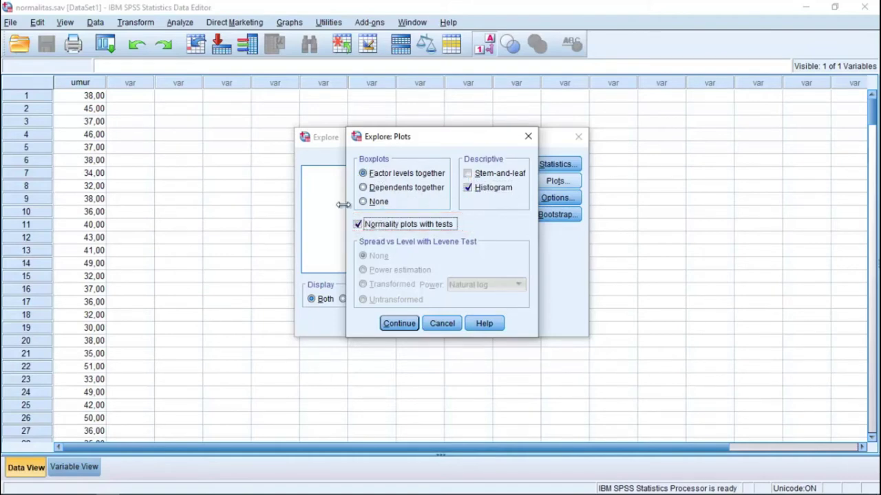
click(412, 324)
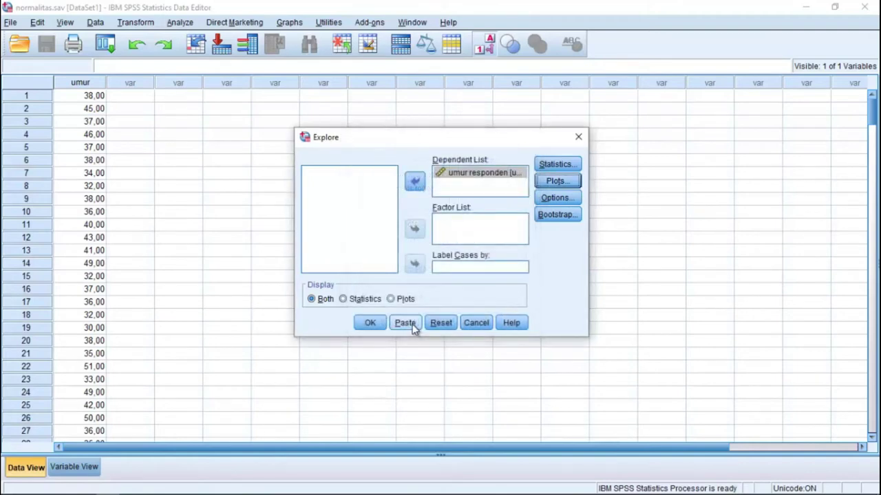
click(377, 323)
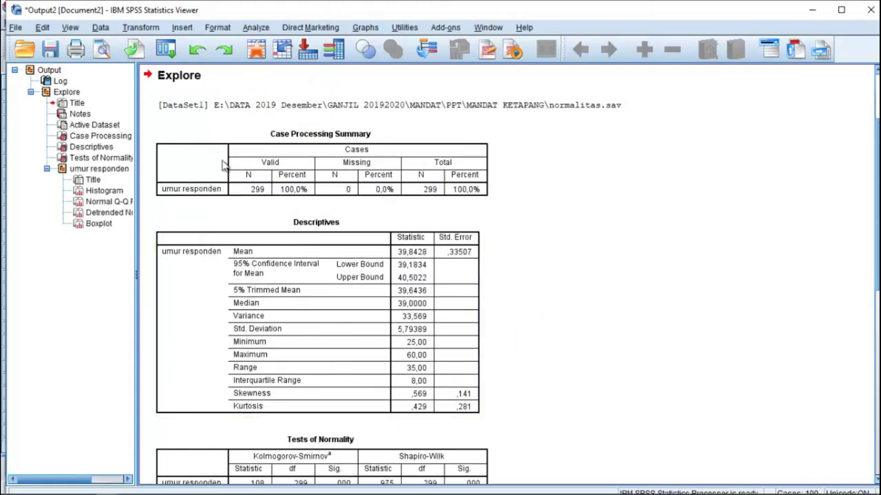
Examine the Case Processing Summary, Descriptives and Tests of Normality tables for umur responden
click(322, 176)
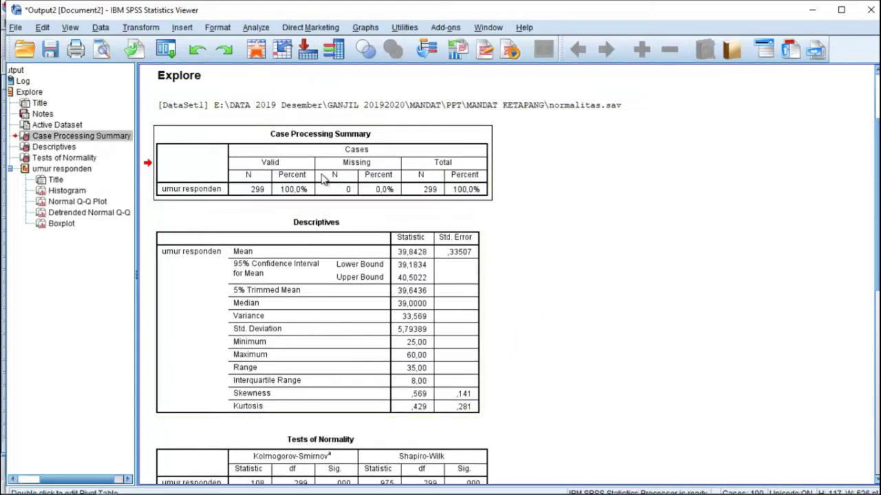
click(351, 297)
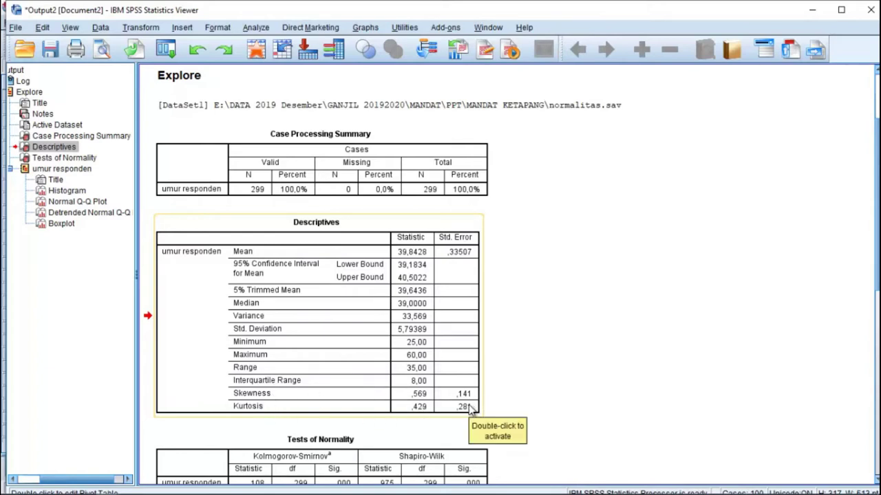
scroll(609, 389, down, 5)
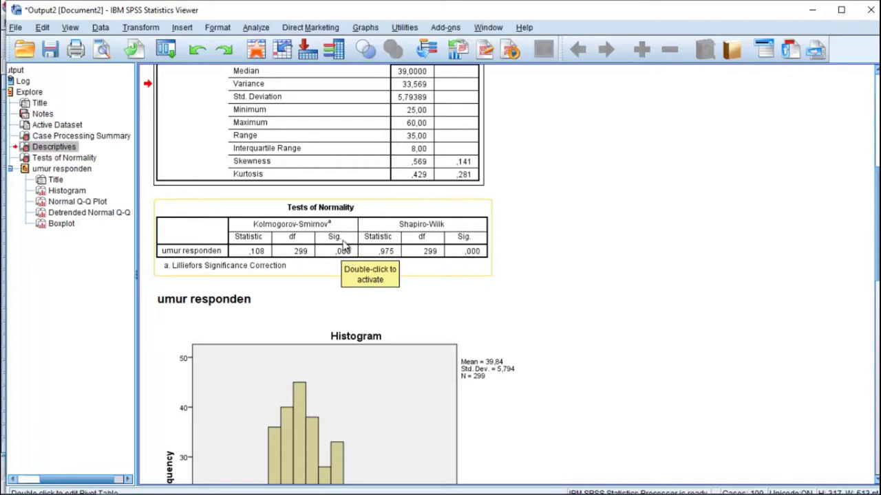
Examine the shape of the umur responden histogram in the Explore output
scroll(431, 343, down, 4)
click(407, 315)
scroll(406, 314, down, 4)
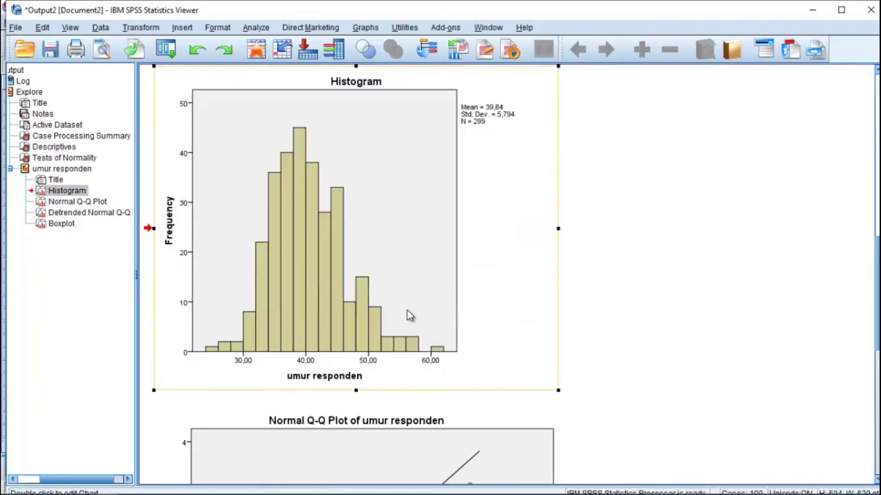
scroll(406, 311, up, 4)
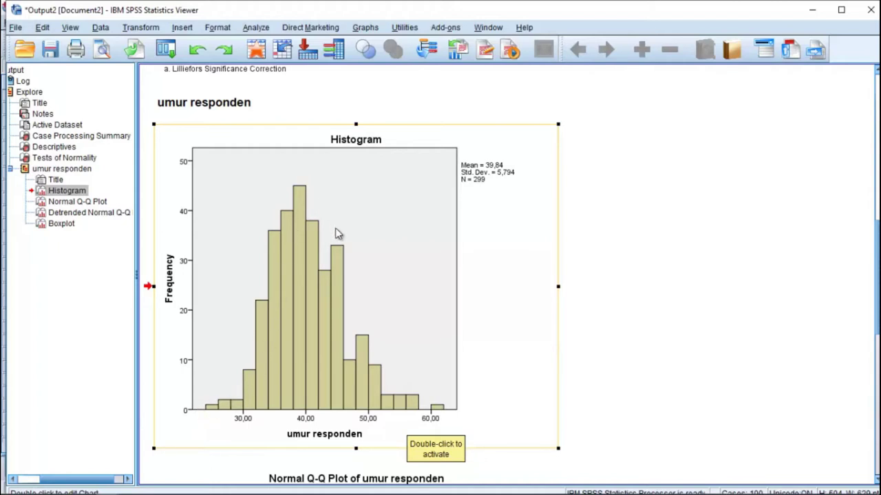
Examine the Normal Q-Q Plot, the Detrended Normal Q-Q Plot and the boxplot of umur responden
scroll(443, 385, down, 5)
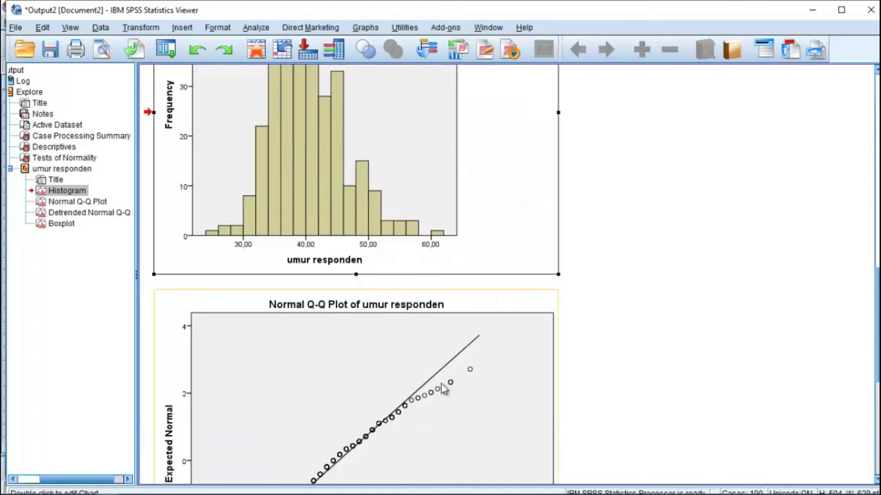
scroll(442, 388, down, 6)
click(408, 305)
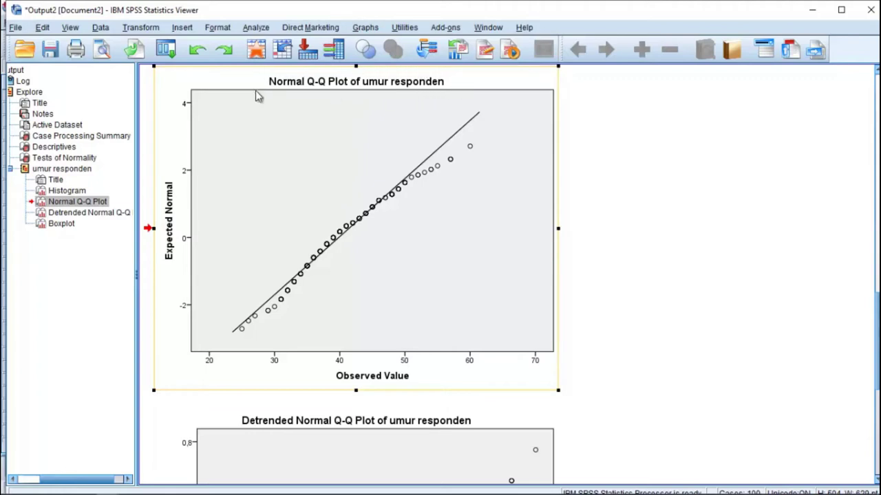
scroll(365, 395, down, 3)
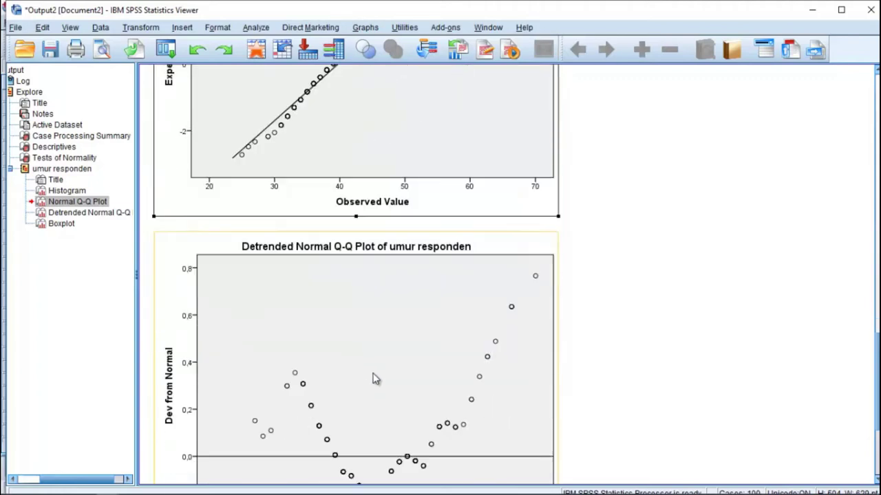
click(373, 363)
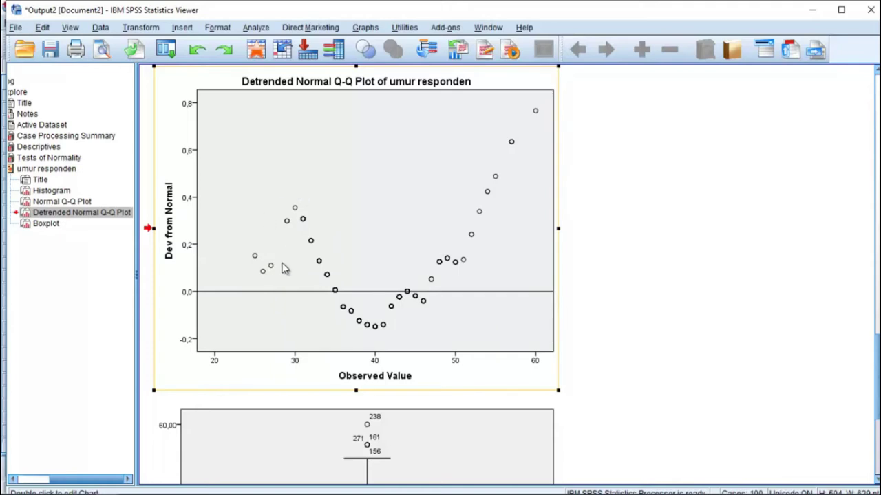
scroll(365, 299, down, 5)
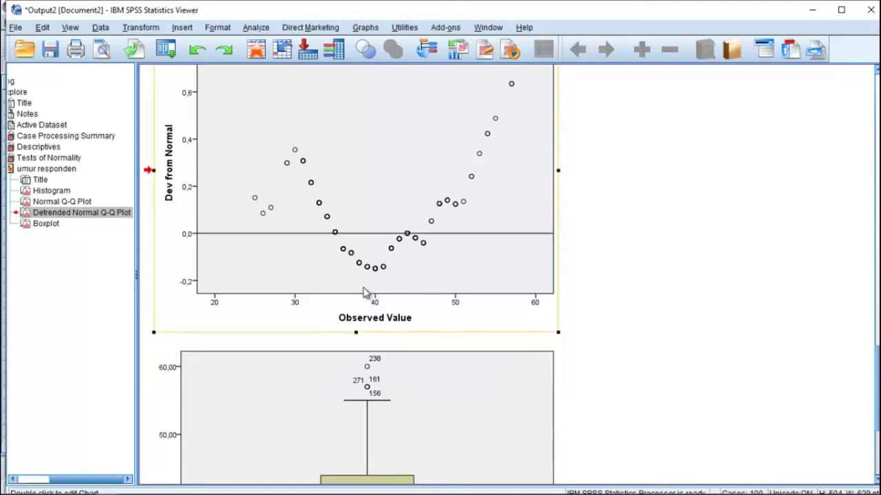
scroll(365, 300, down, 1)
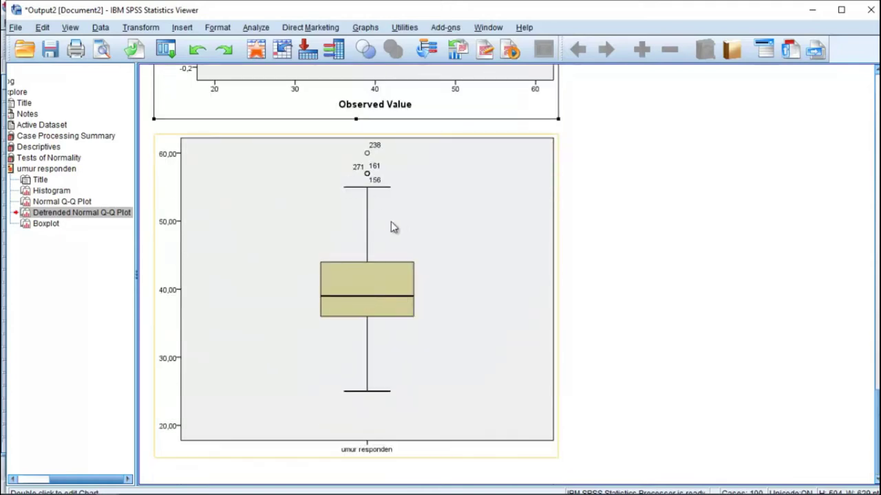
click(407, 259)
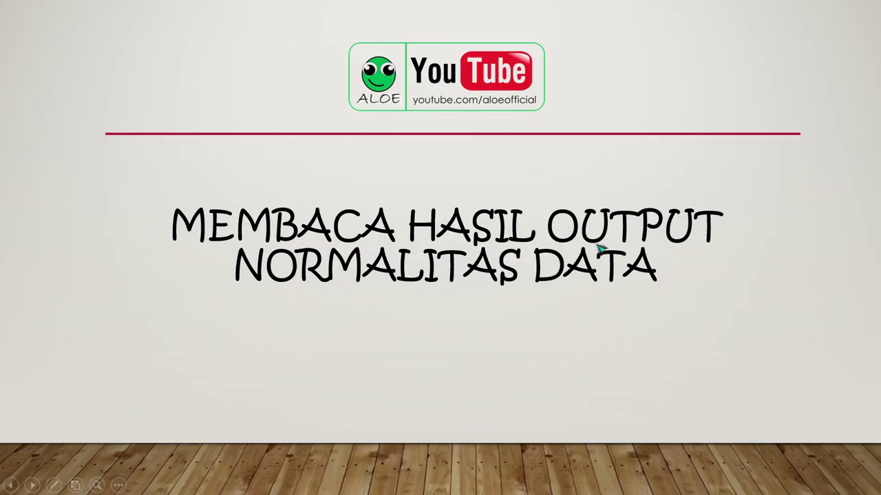
click(633, 277)
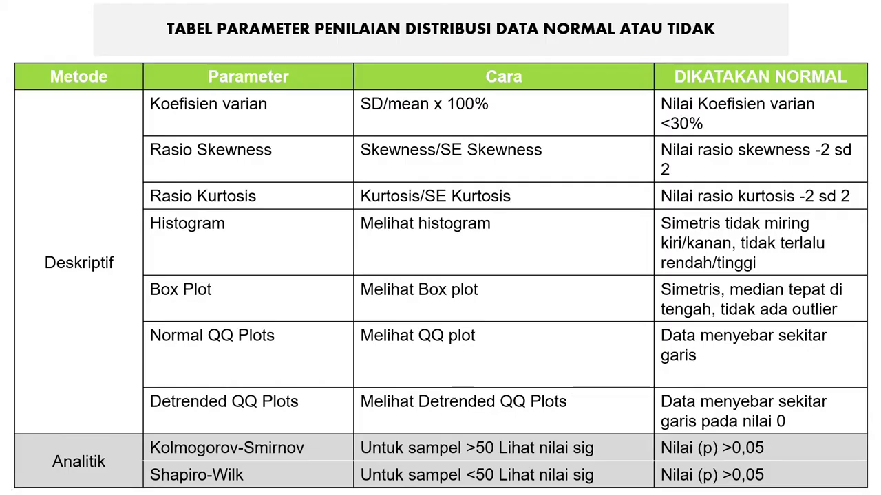